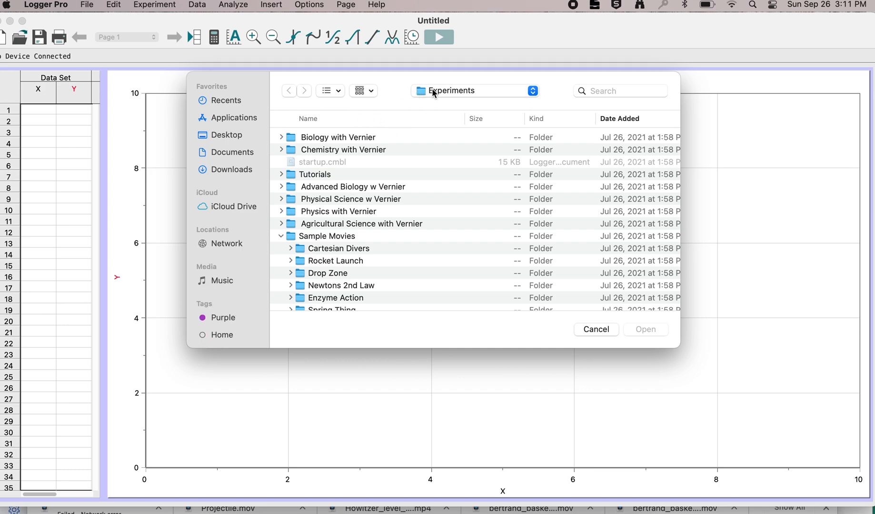
Step: Insert the movie Basketball Shot.mp4 from the Basketball Shot folder inside Sample Movies
left_click(283, 238)
left_click(282, 237)
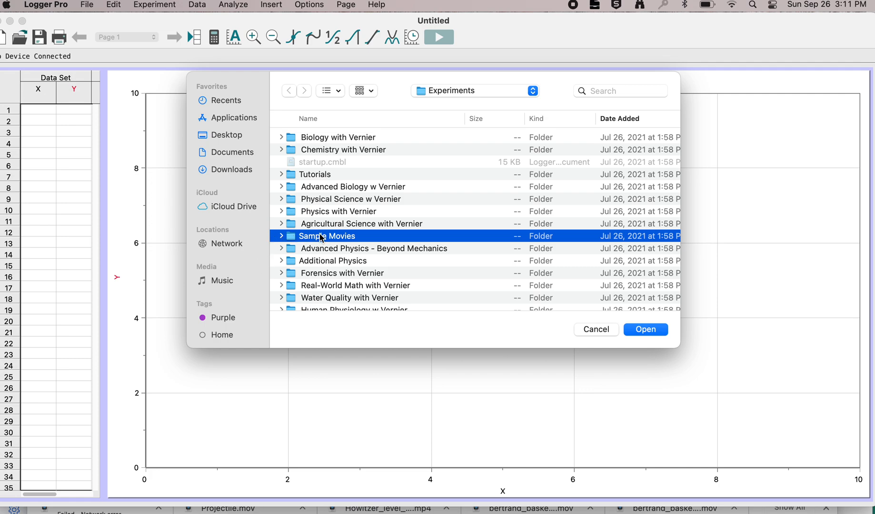
left_click(282, 236)
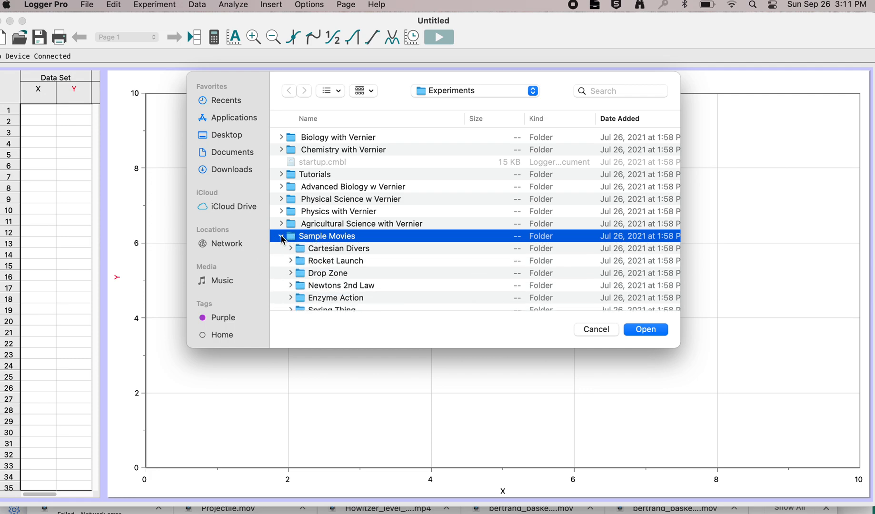
scroll(334, 269, "down", 5)
scroll(334, 268, "down", 10)
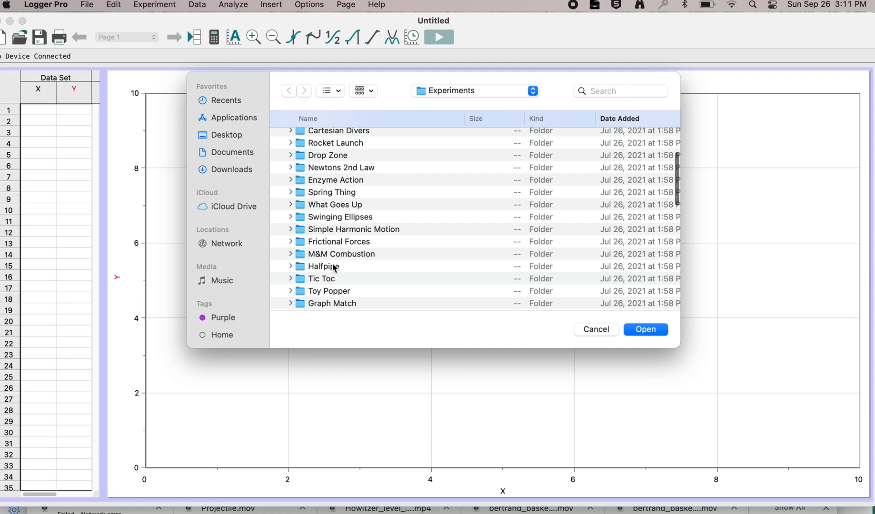
scroll(335, 268, "down", 5)
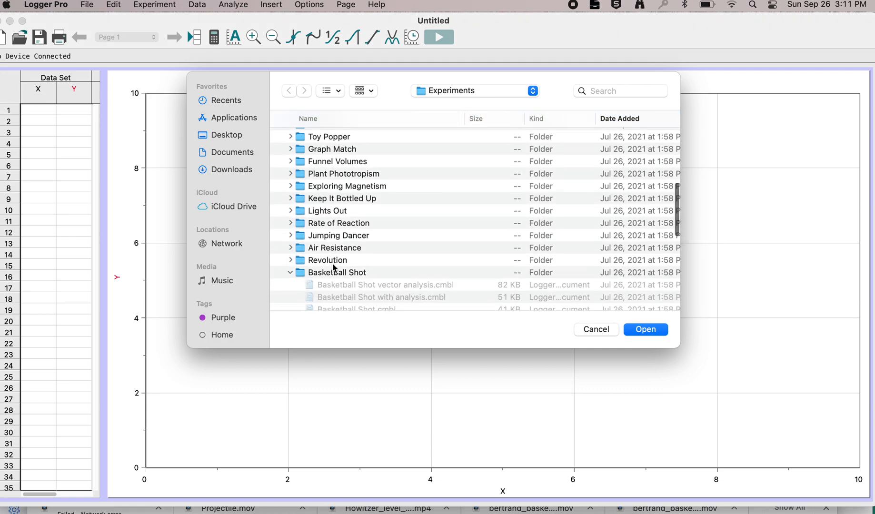
scroll(355, 287, "down", 5)
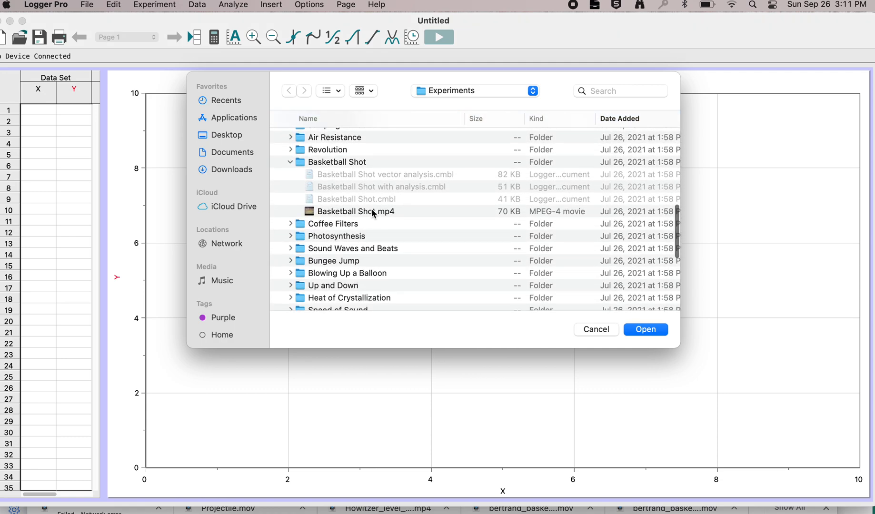
left_click(377, 211)
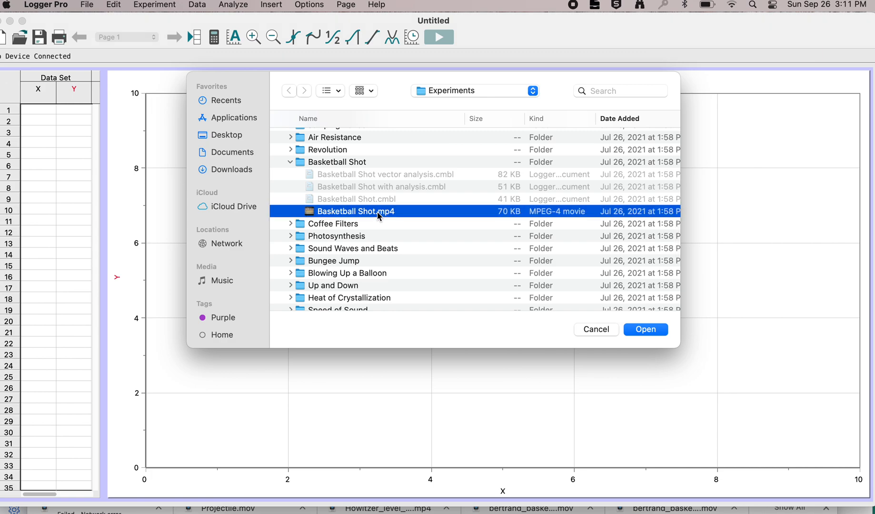
left_click(645, 329)
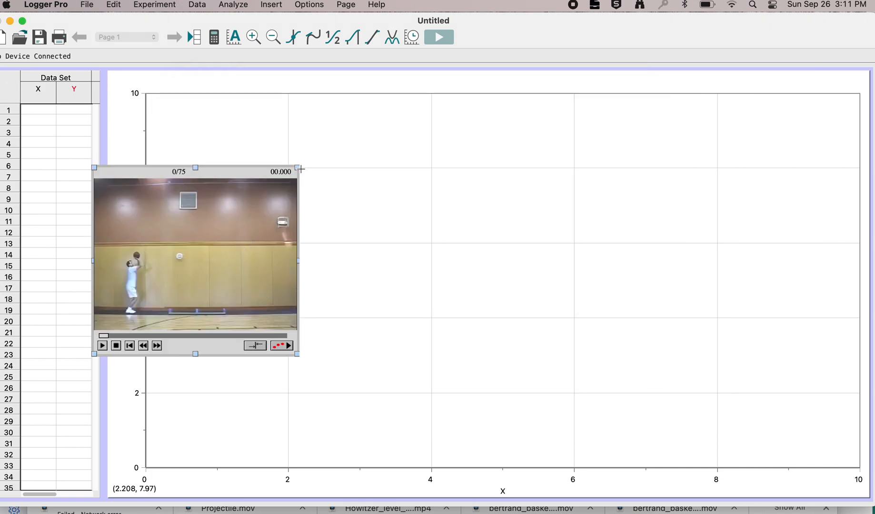
Step: Move and enlarge the movie to fill the page height beside the data table, and delete the empty graph behind it
left_click_drag(299, 168, 616, 73)
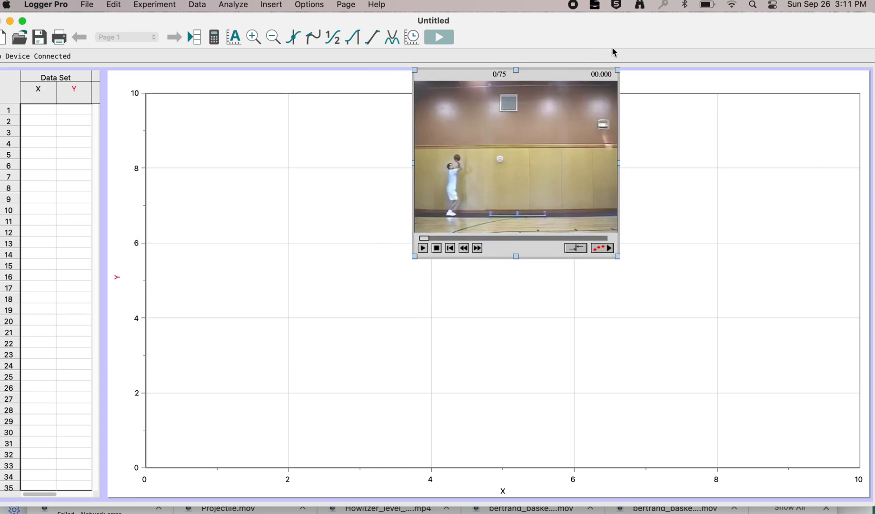
left_click_drag(414, 257, 71, 480)
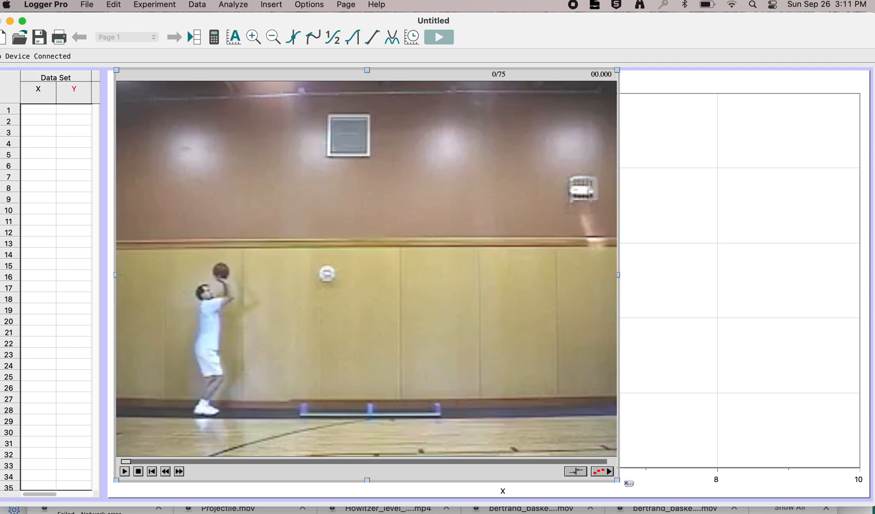
left_click_drag(664, 483, 713, 490)
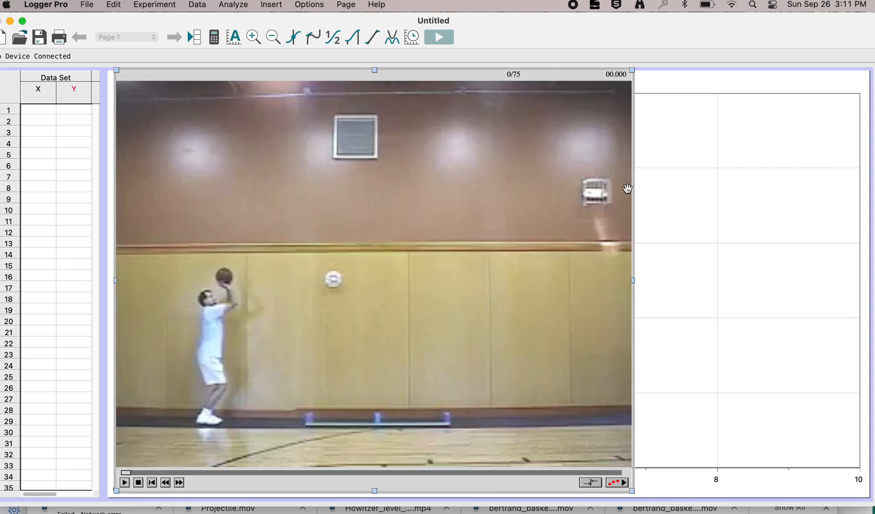
left_click(636, 70)
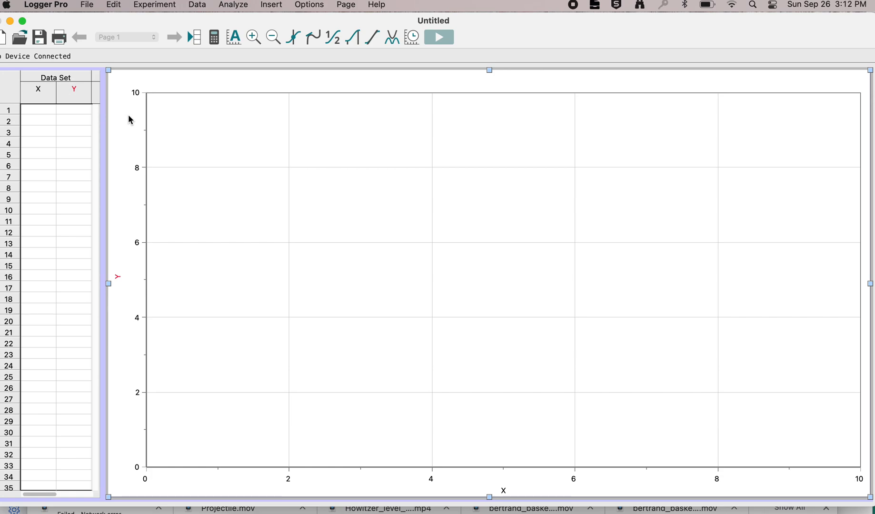
key("Delete")
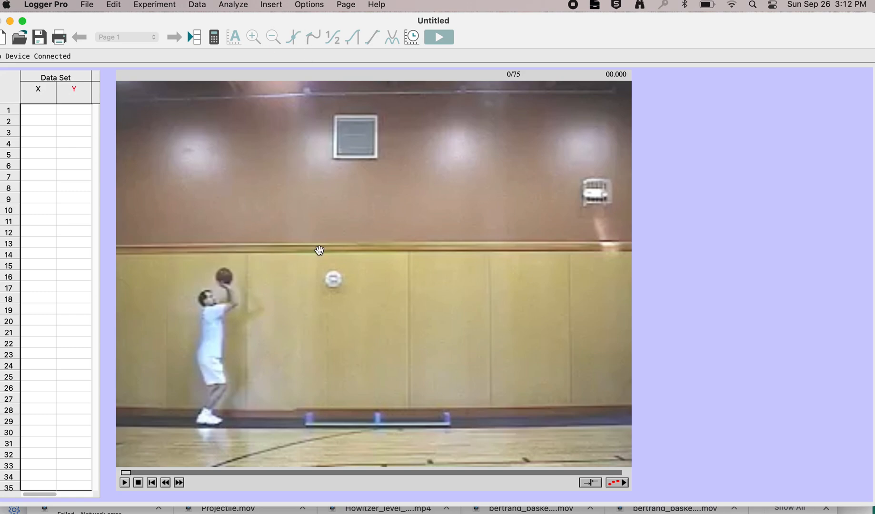
Step: Advance the movie frame by frame to frame 7, where the ball has left the shooter's hands
left_click(179, 482)
left_click(179, 482)
left_click(179, 483)
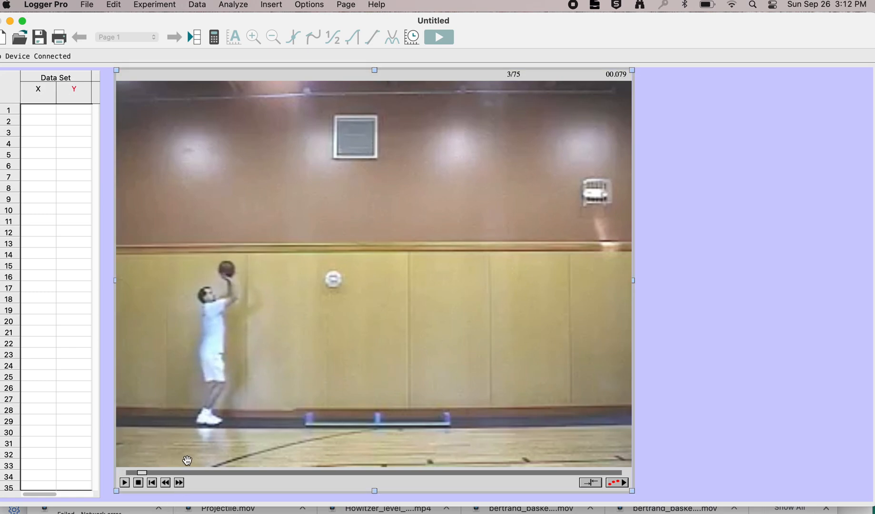
left_click(179, 482)
left_click(179, 483)
left_click(179, 483)
left_click(179, 483)
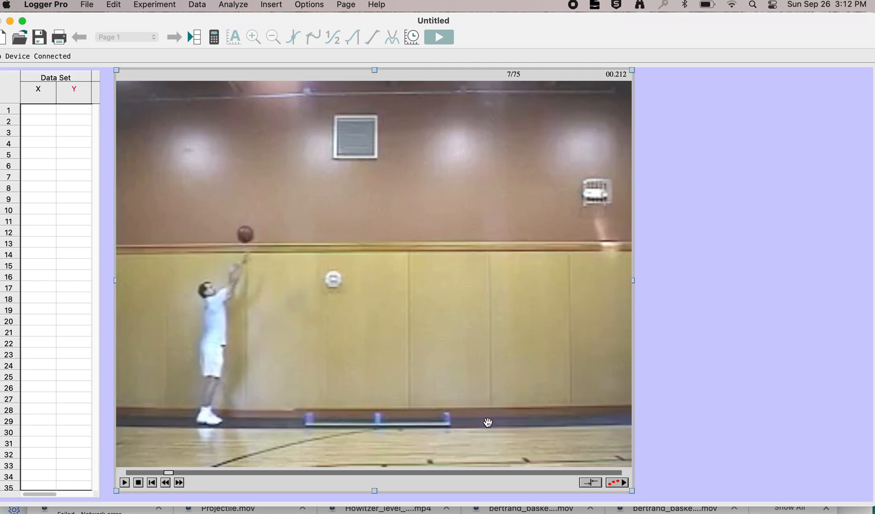
Step: Show the video analysis tools and place the coordinate origin on the centre of the basketball
left_click(614, 482)
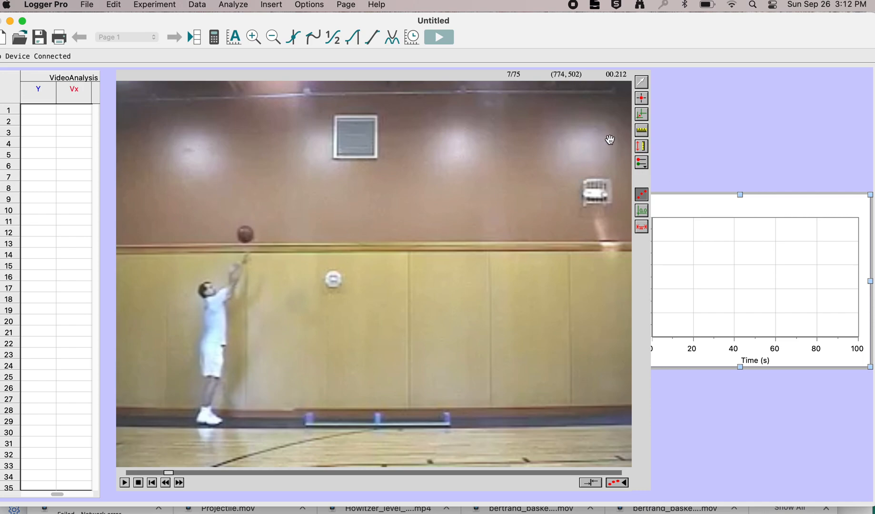
left_click(642, 116)
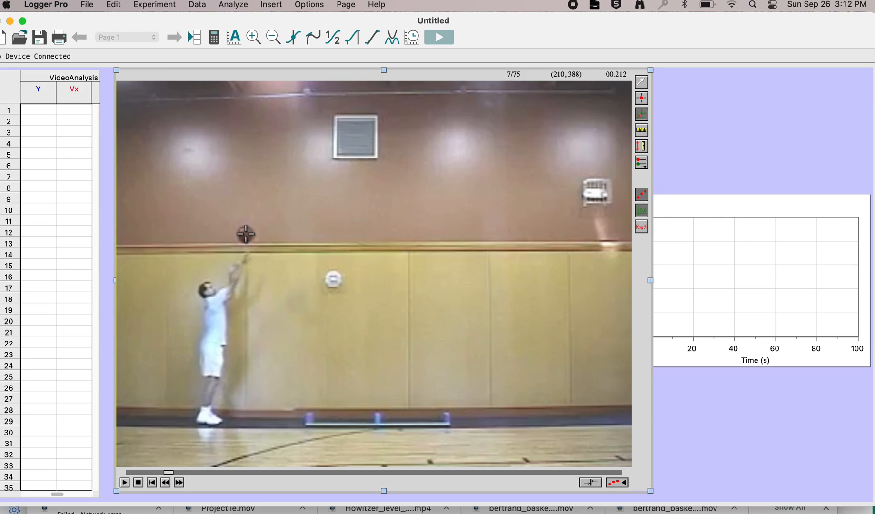
left_click(246, 234)
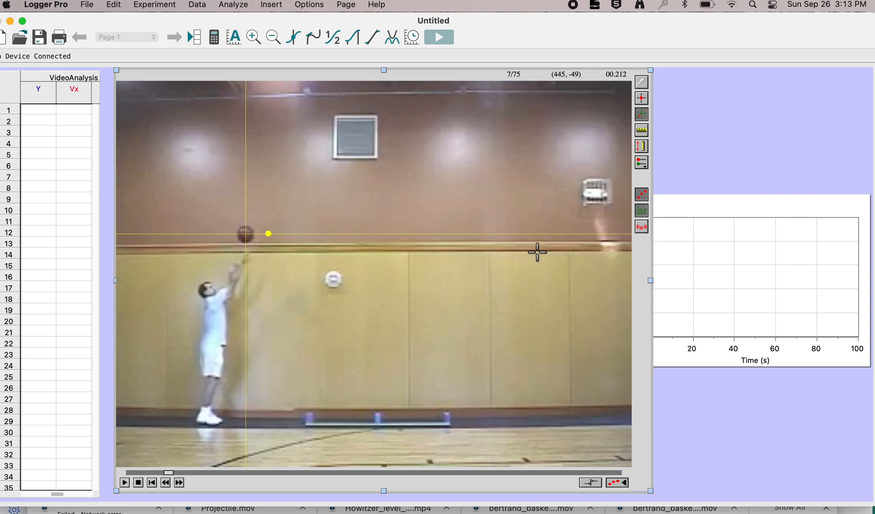
Step: Set the movie scale by tracing the full stick lying on the gym floor and giving its length as 2 m
left_click(642, 133)
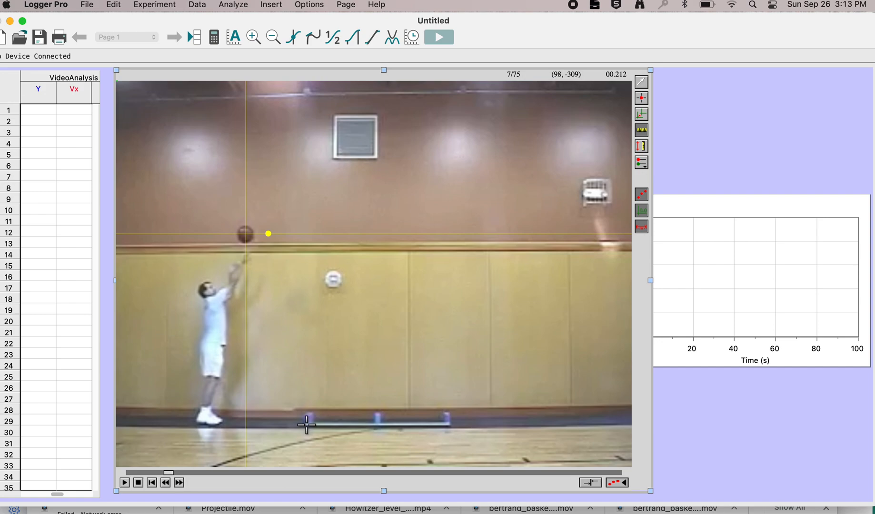
left_click_drag(307, 424, 452, 424)
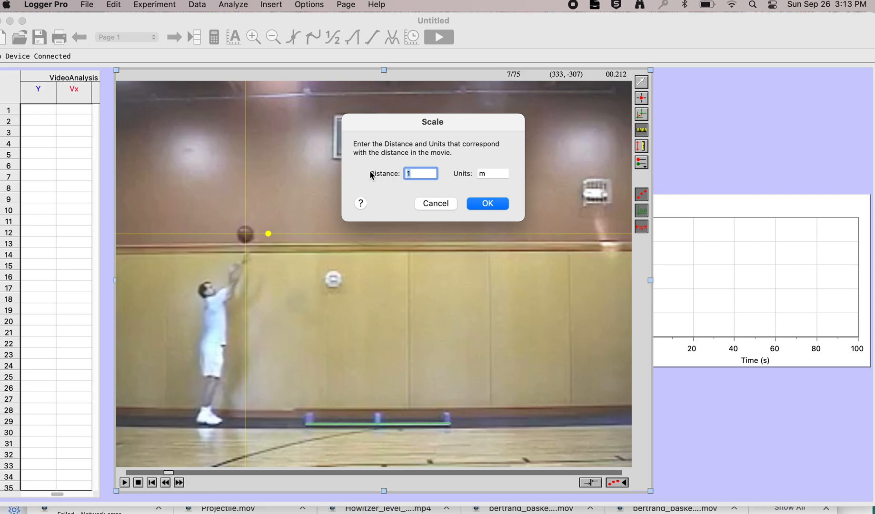
key("BackSpace")
left_click(486, 205)
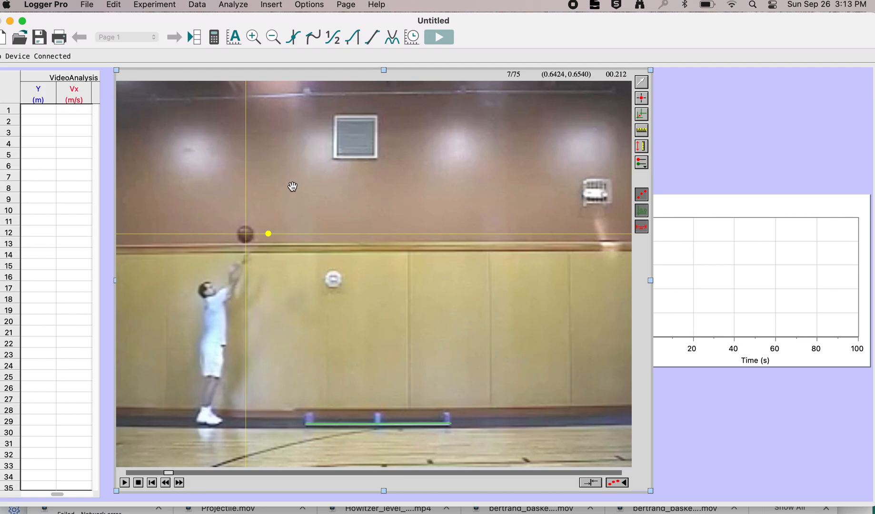
Step: Set the movie options to advance 3 frames after each new point is added
left_click(312, 6)
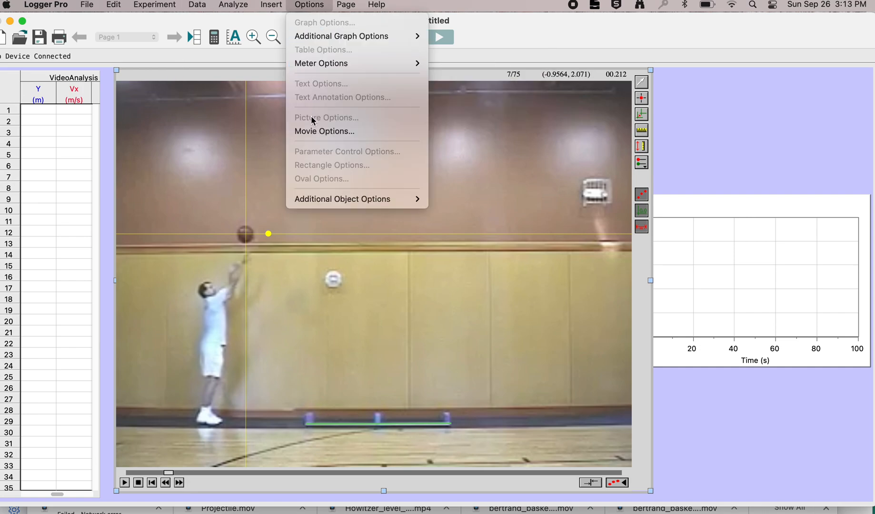
left_click(313, 134)
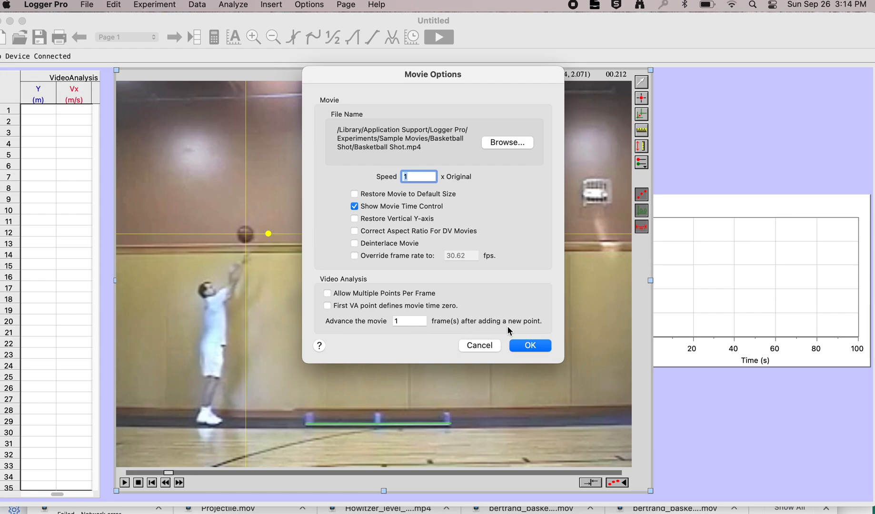
left_click(400, 322)
key("BackSpace")
left_click(536, 346)
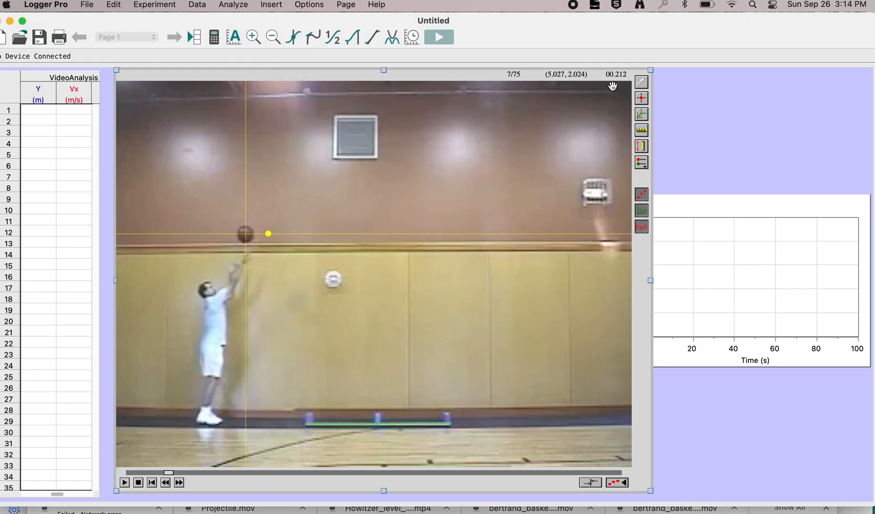
Step: Add position points on the centre of the ball in frames 7, 10, 13 and 16
left_click(642, 99)
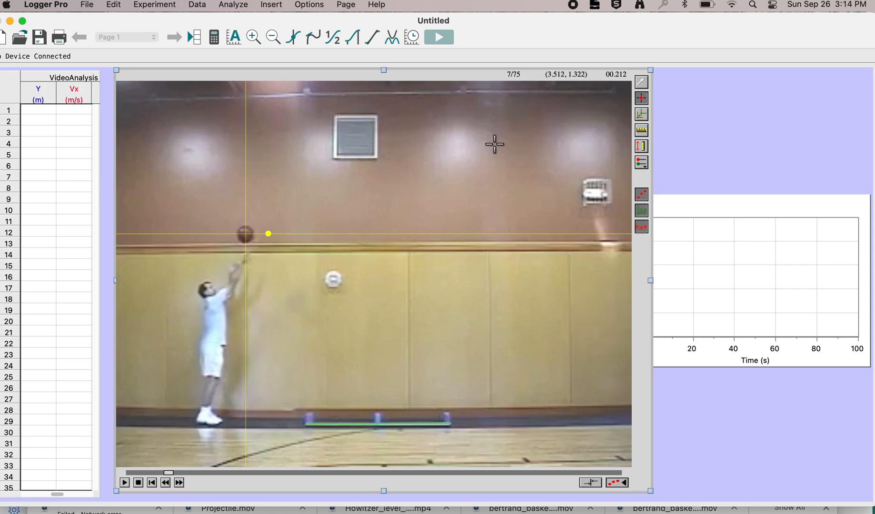
left_click(246, 234)
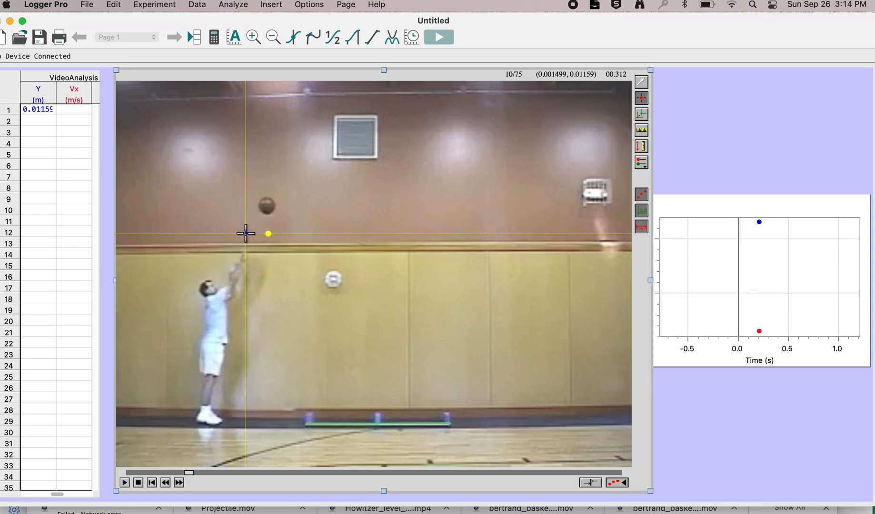
left_click(267, 206)
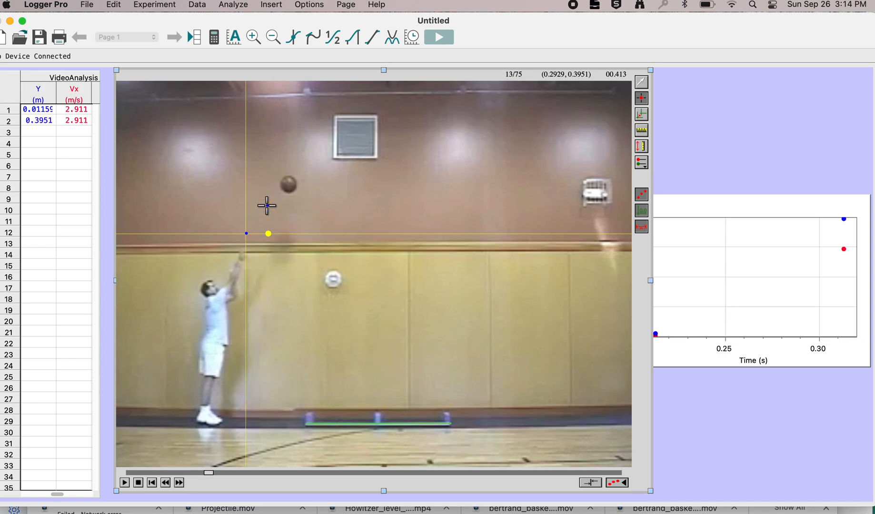
left_click(289, 183)
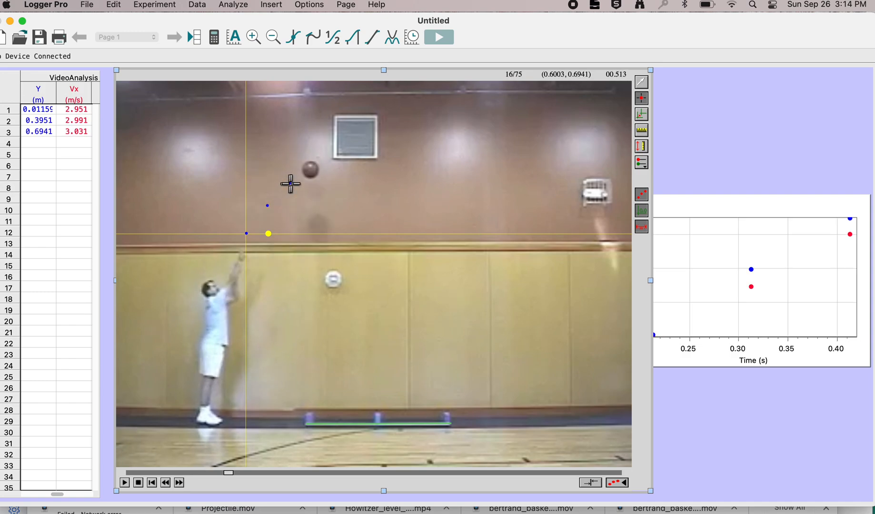
left_click(310, 170)
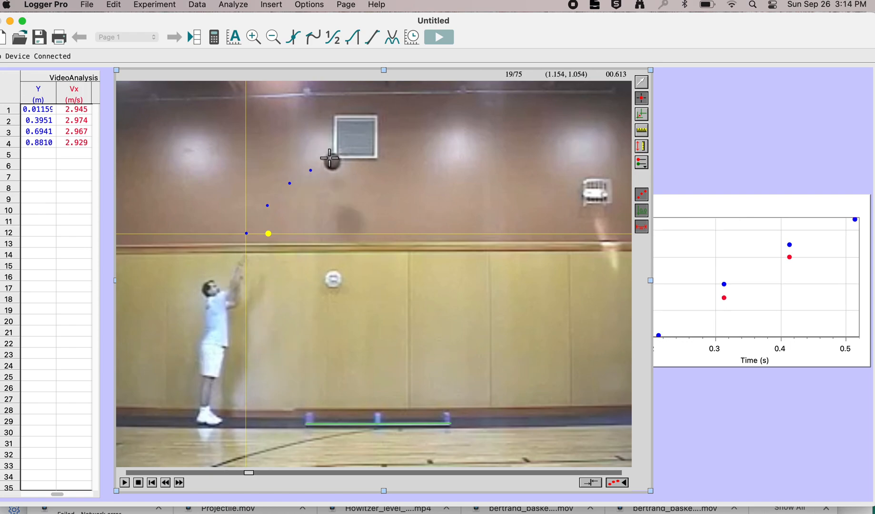
Step: Try marking the ball in frame 19, undoing that point and stepping the movie back to the same frame
left_click(329, 157)
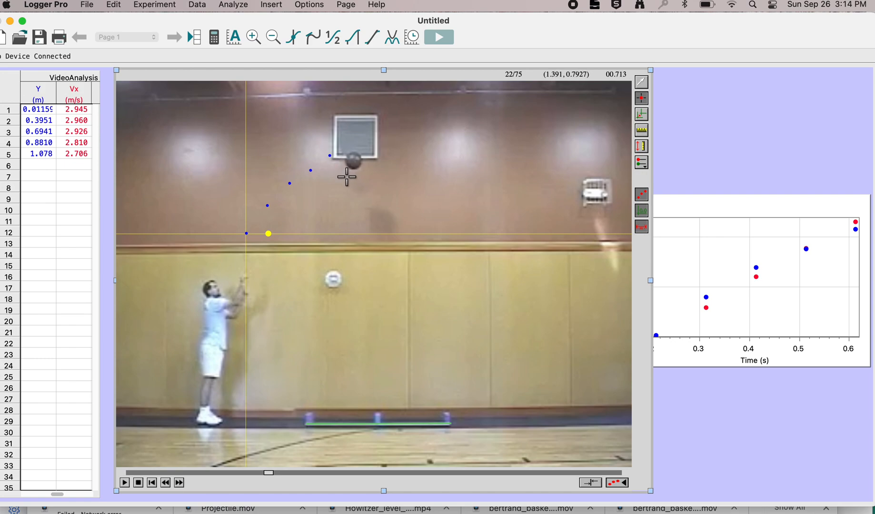
left_click(641, 83)
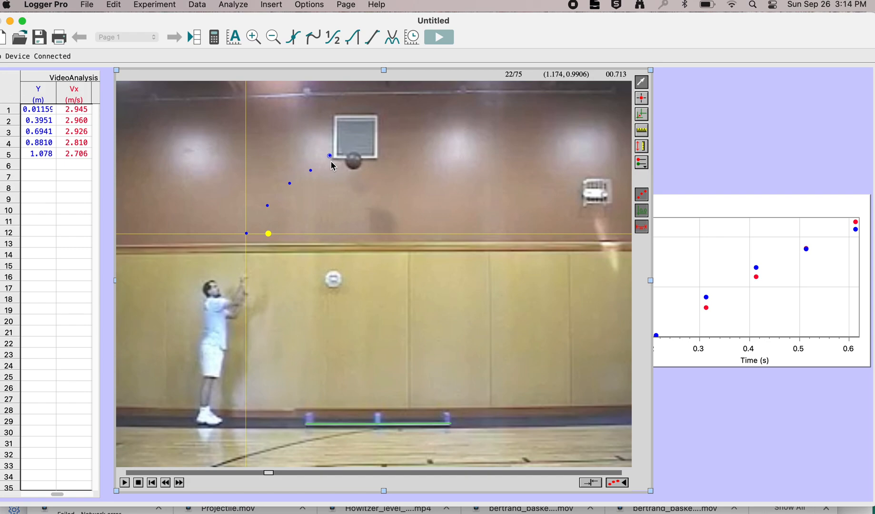
key("super+z")
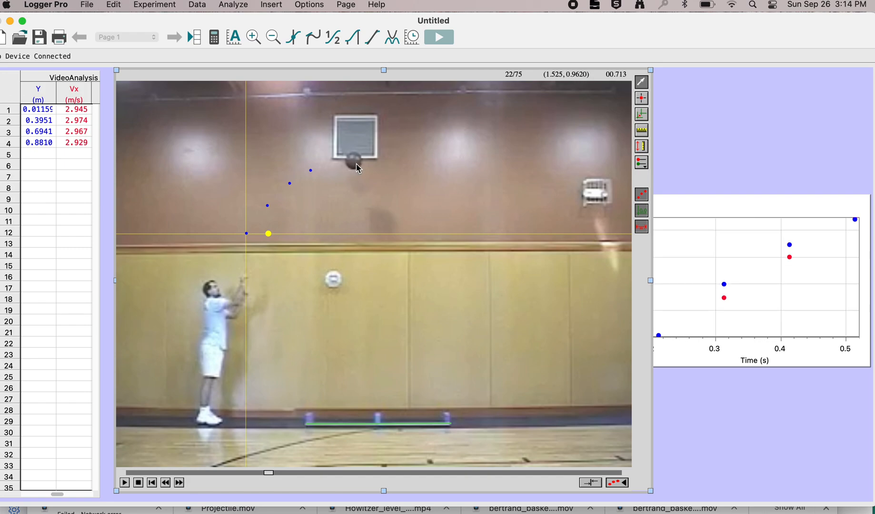
left_click(166, 483)
left_click(165, 481)
left_click(166, 482)
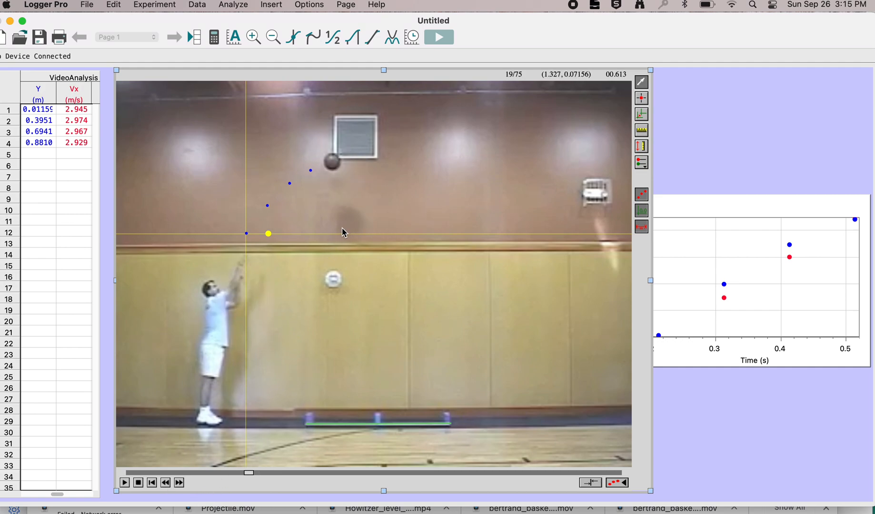
Step: Add position points on the centre of the ball in frames 19 and 22
left_click(641, 99)
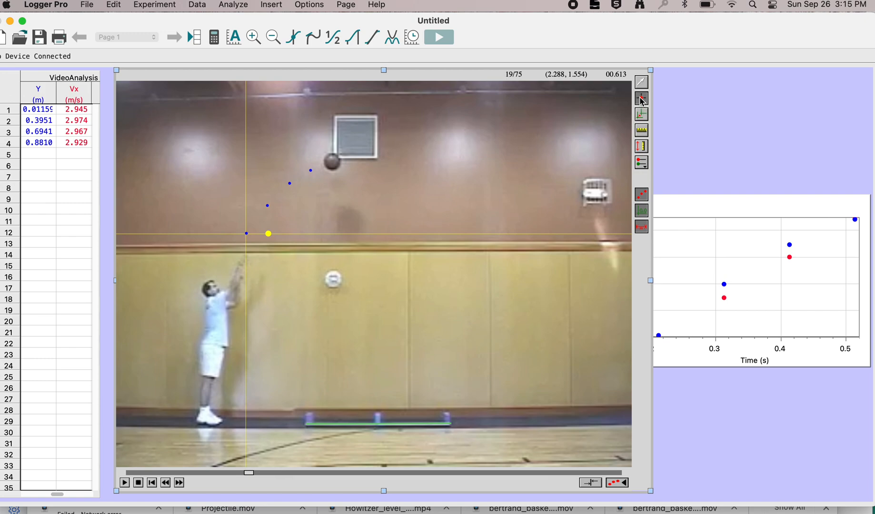
left_click(331, 163)
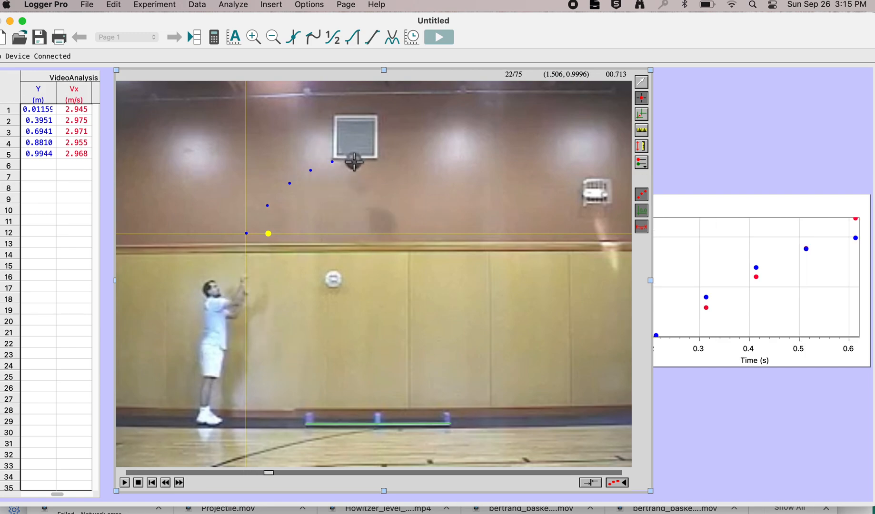
left_click(355, 162)
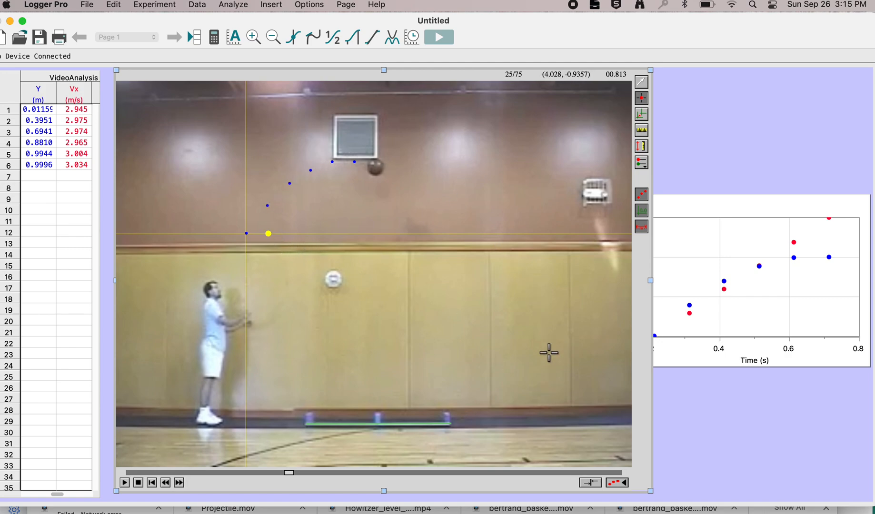
Step: Move the position-time graph onto the movie so that its whole plot and vertical axis label are in view
left_click(705, 254)
left_click_drag(657, 205, 401, 176)
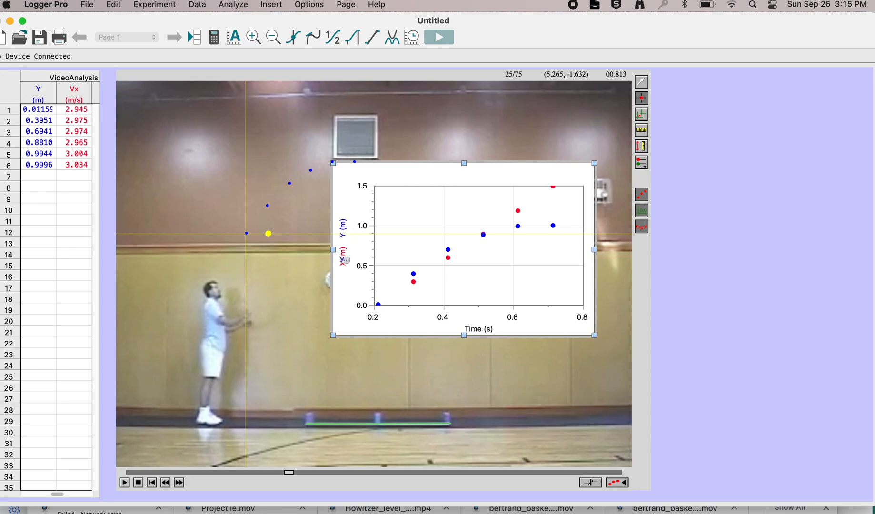
Step: Try replacing X and Y with X Velocity and Y Velocity as the graph's Y-axis columns, and cancel the changes
left_click(345, 240)
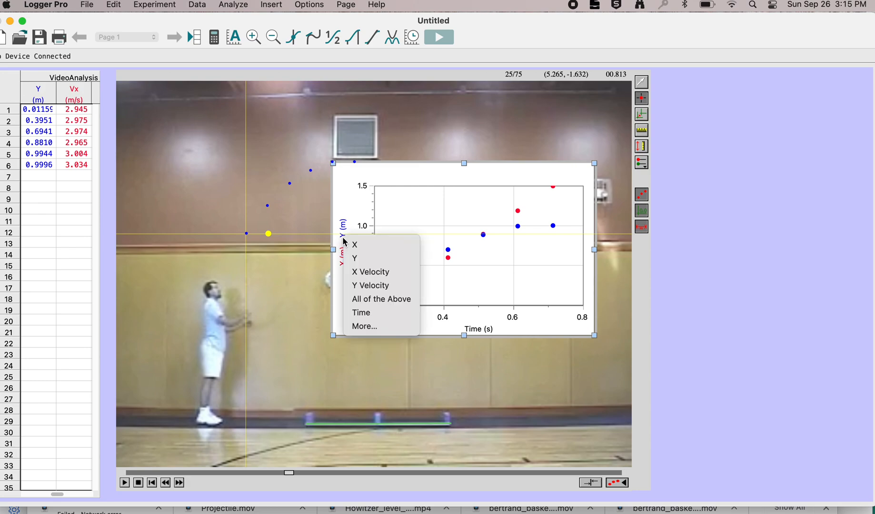
left_click(367, 326)
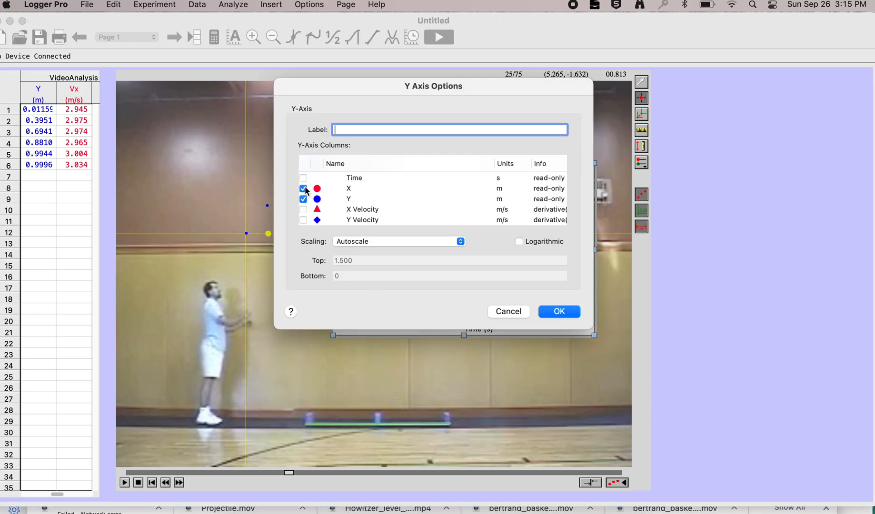
left_click(304, 199)
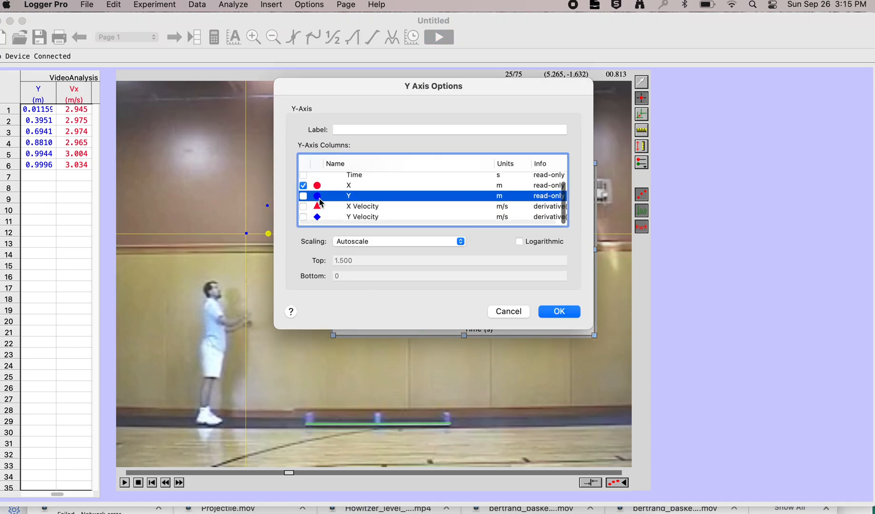
scroll(320, 202, "up", 1)
left_click(303, 188)
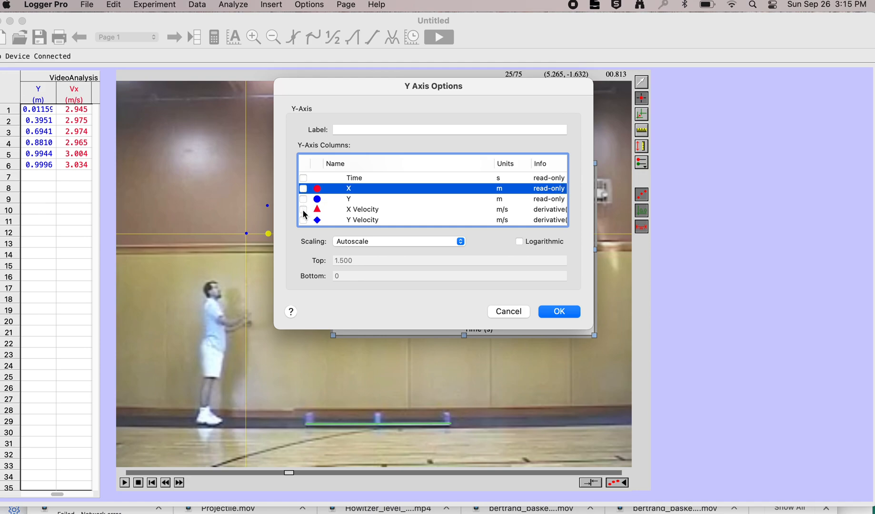
left_click(304, 210)
left_click(304, 220)
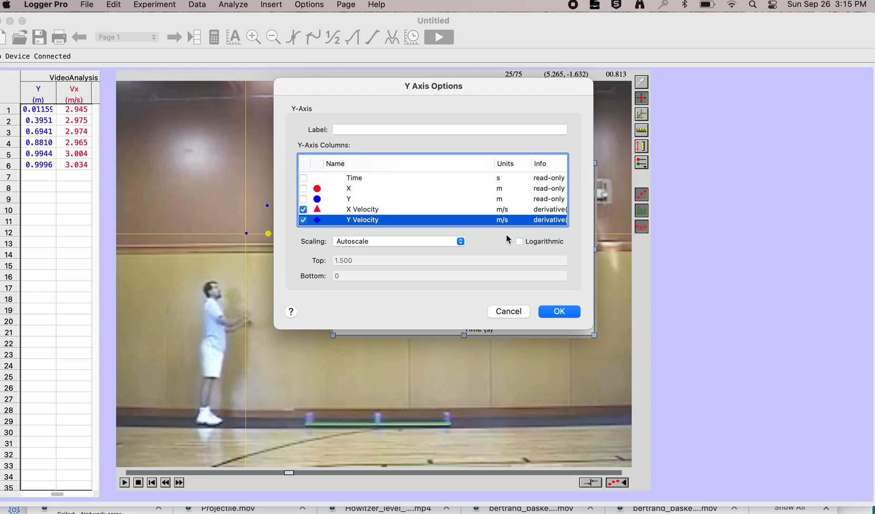
left_click(510, 312)
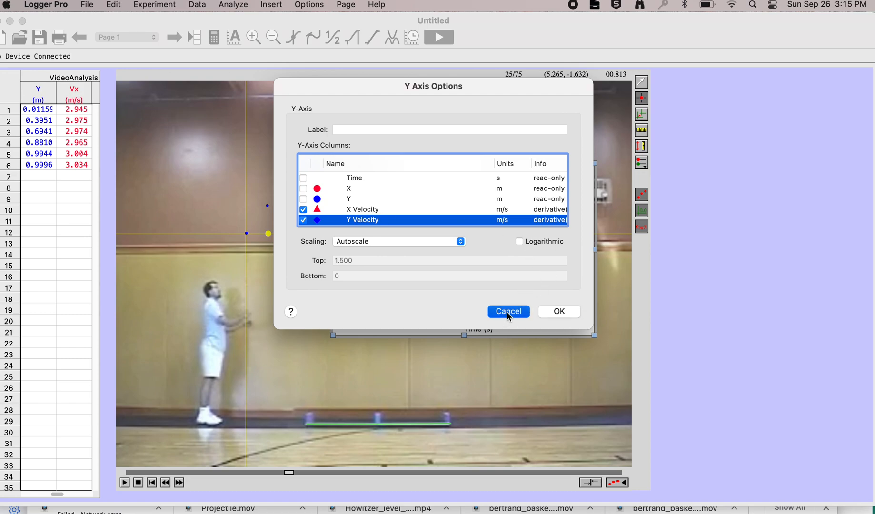